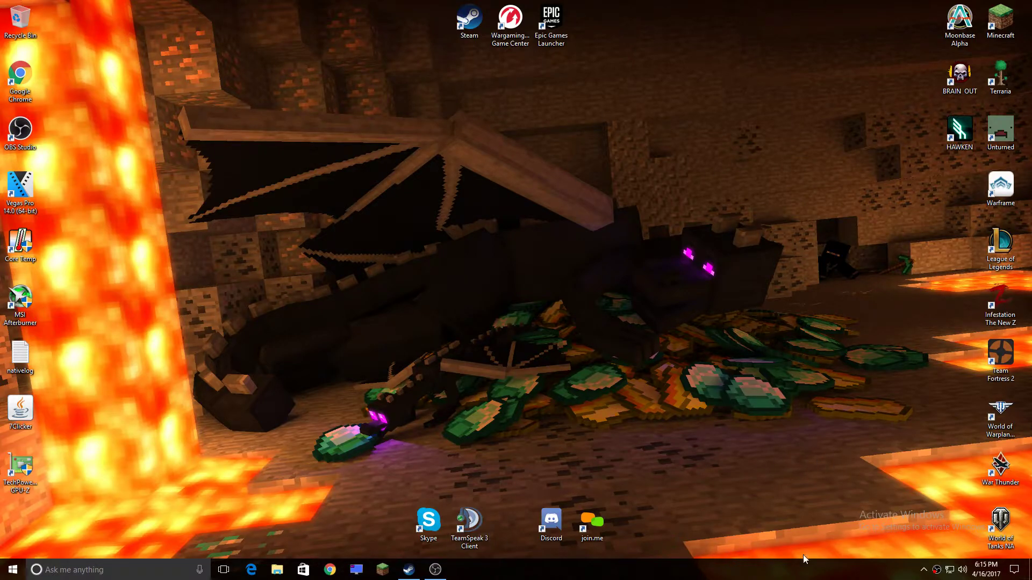
# Search 'Razer' from the Start menu and launch Razer Synapse.
pyautogui.click(13, 569)
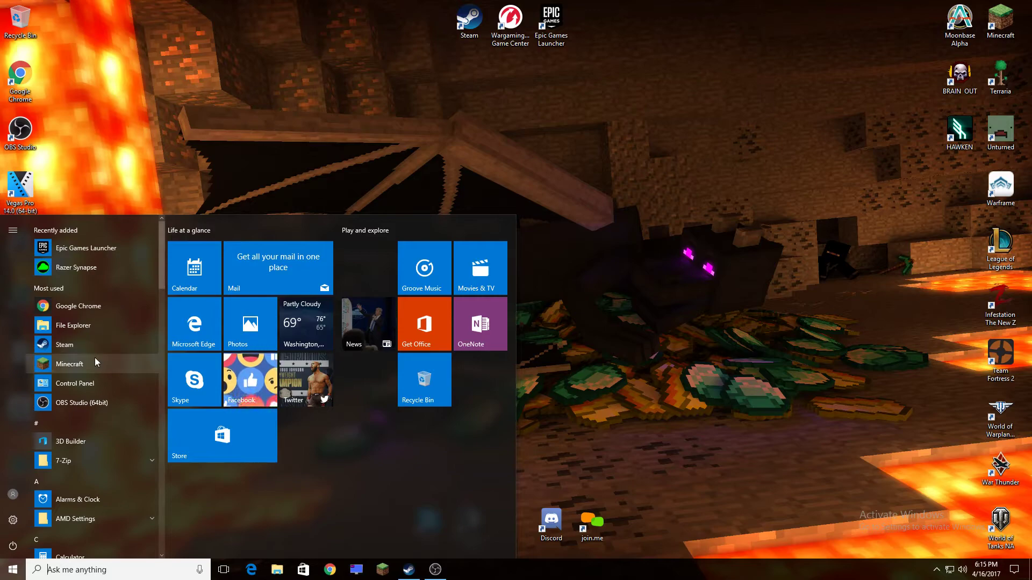
pyautogui.write('Rax')
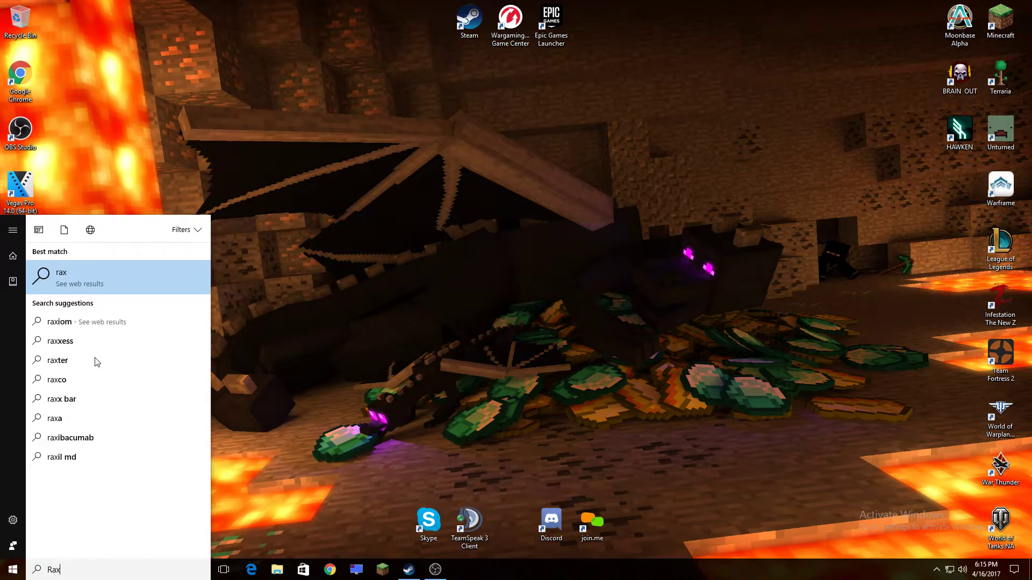
pyautogui.press('BackSpace')
pyautogui.write('zer')
pyautogui.click(110, 282)
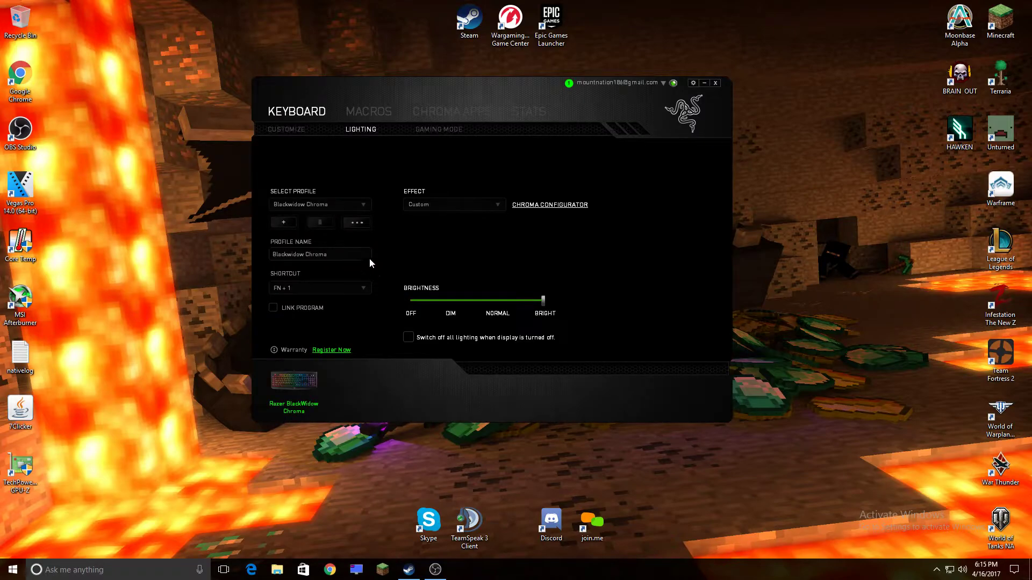
# On the Macros page, create Macro 1 and record the keys G, D, F into it.
pyautogui.click(376, 113)
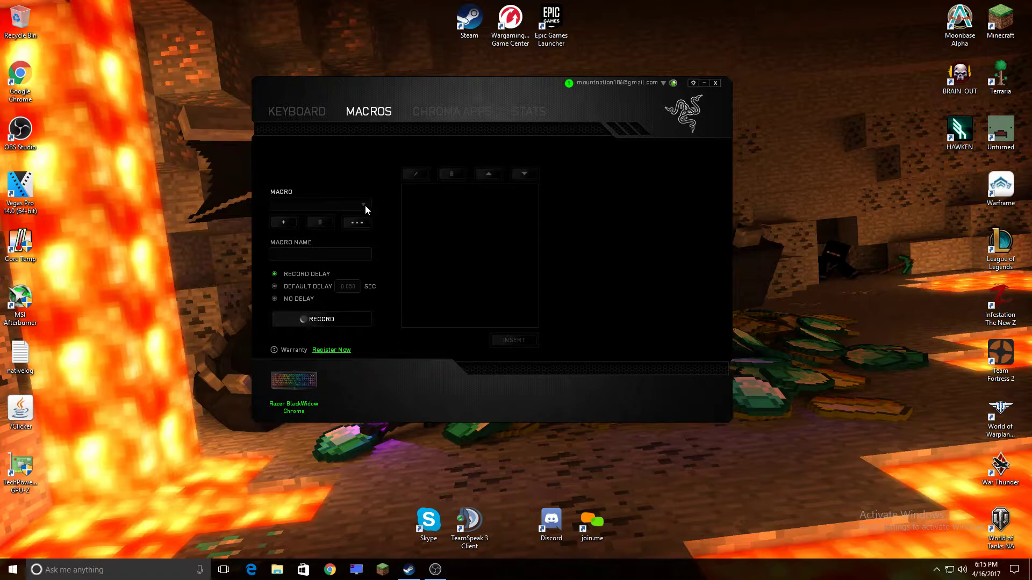
pyautogui.click(284, 222)
pyautogui.click(316, 321)
pyautogui.press('g')
pyautogui.press('d')
pyautogui.press('f')
pyautogui.press('g')
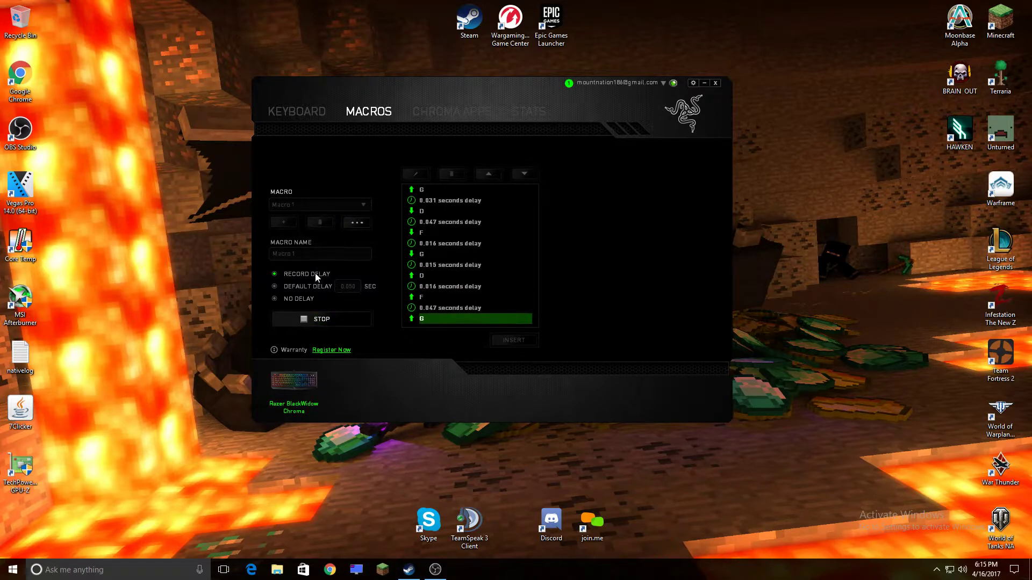
pyautogui.click(323, 319)
# Delete Macro 1 from the macro list and confirm the deletion.
pyautogui.click(346, 205)
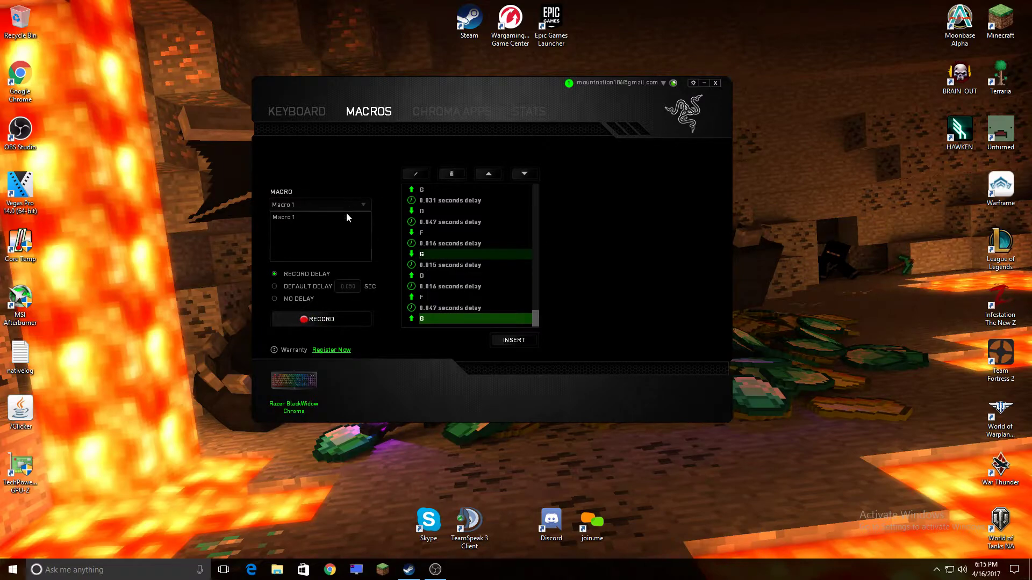
pyautogui.click(321, 220)
pyautogui.click(320, 222)
pyautogui.click(473, 288)
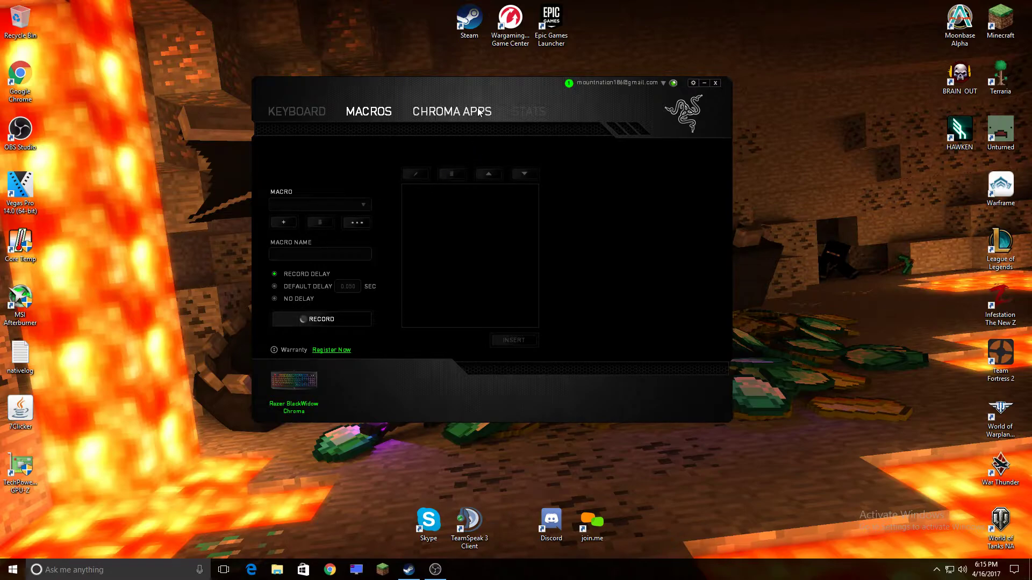
# Return to the keyboard lighting page and browse the Effect list, leaving it on Custom.
pyautogui.click(308, 114)
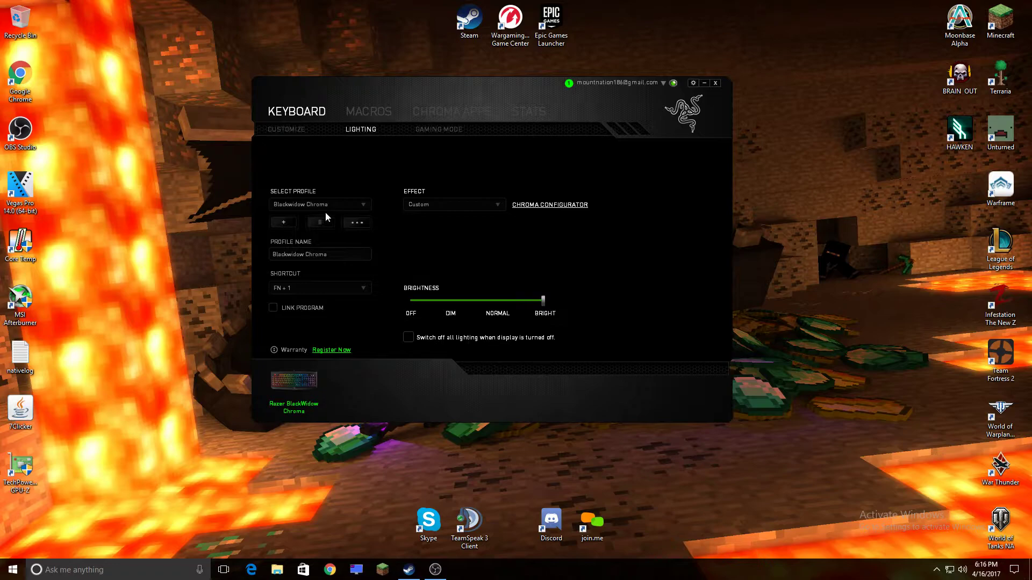
pyautogui.click(483, 204)
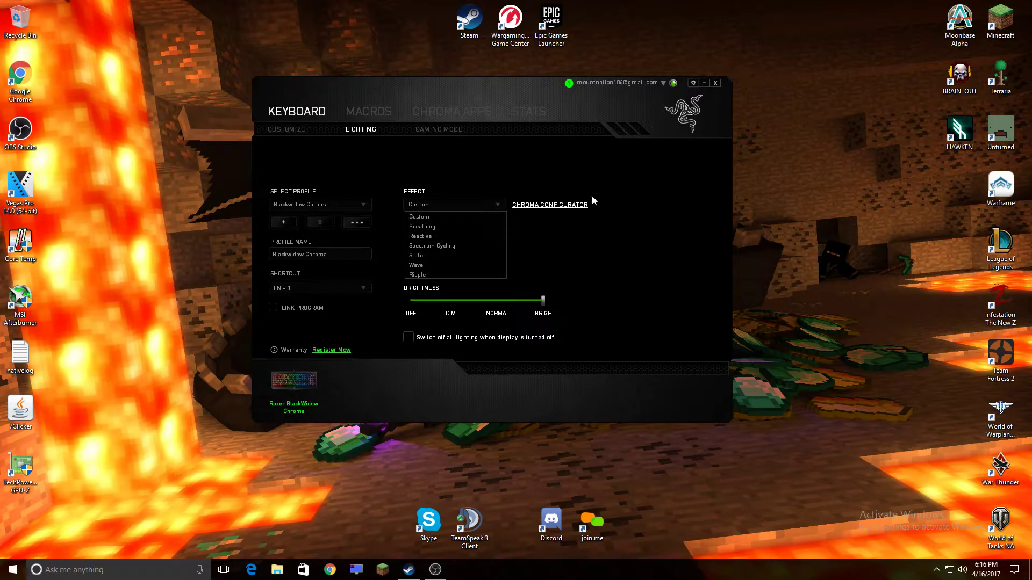
pyautogui.click(542, 233)
pyautogui.click(472, 203)
pyautogui.click(534, 237)
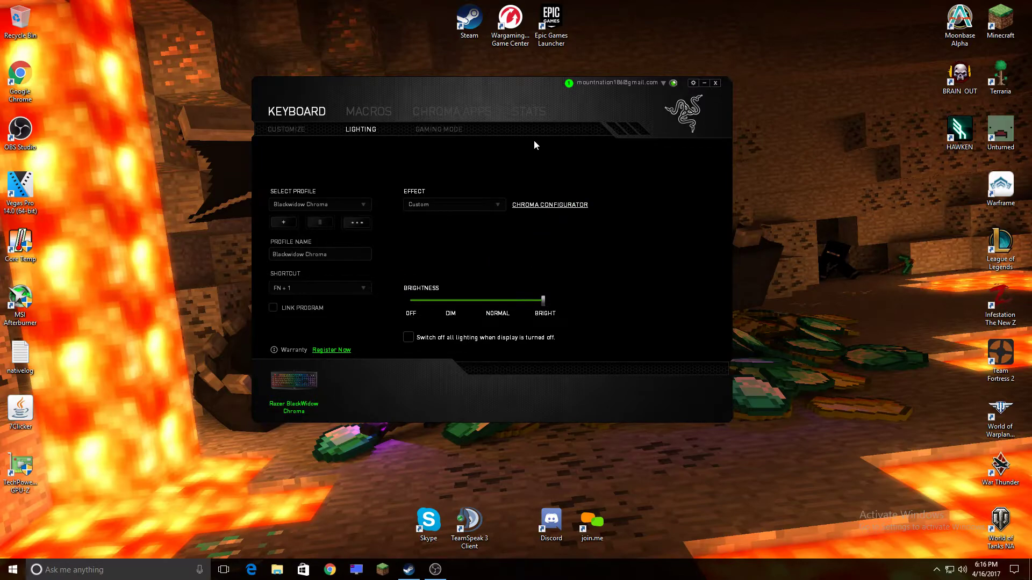
# In the Chroma Configurator, set the Static layer to all keys in orange FFA500 and apply it.
pyautogui.click(548, 208)
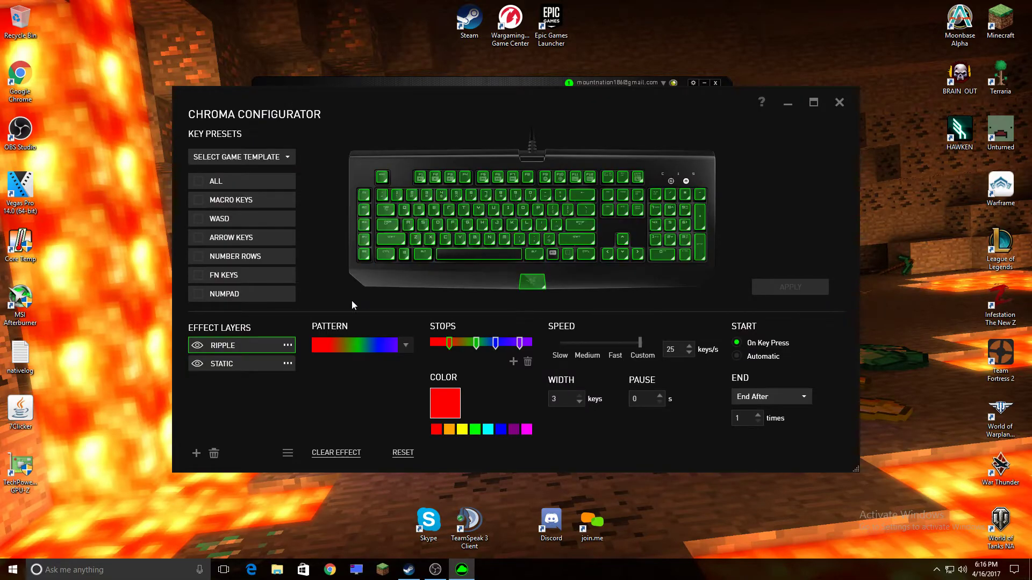
pyautogui.click(239, 366)
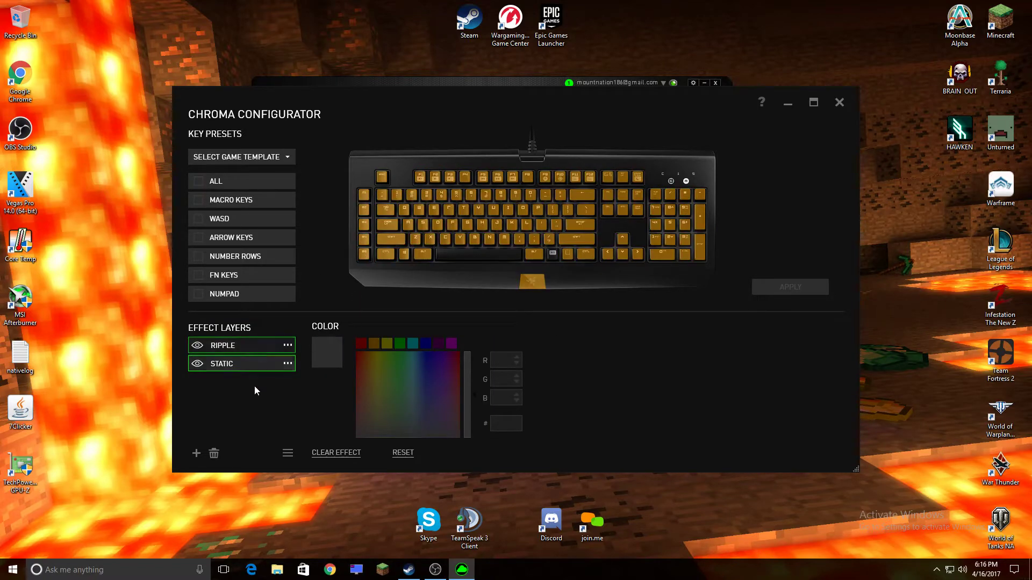
pyautogui.click(236, 350)
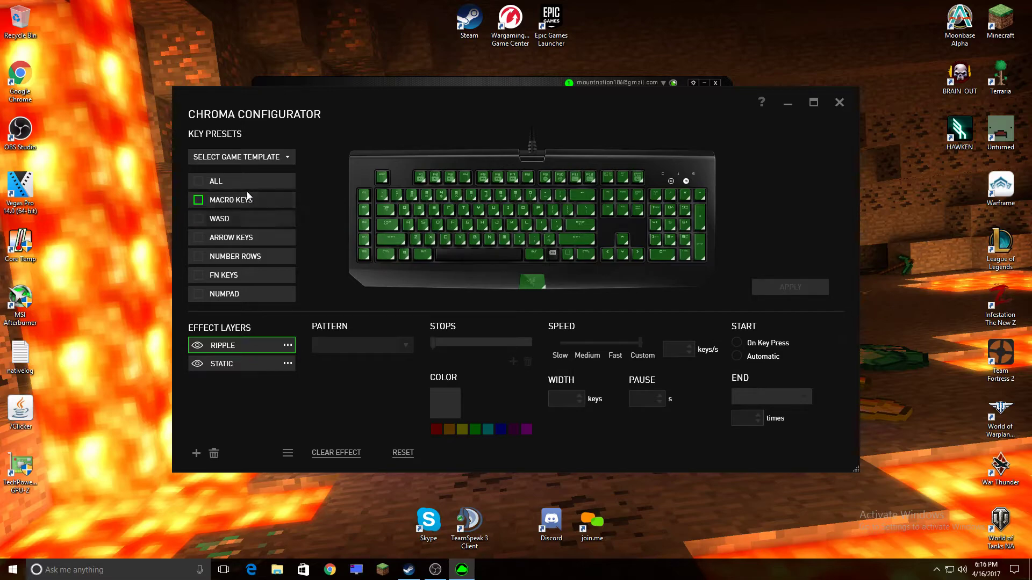
pyautogui.click(240, 364)
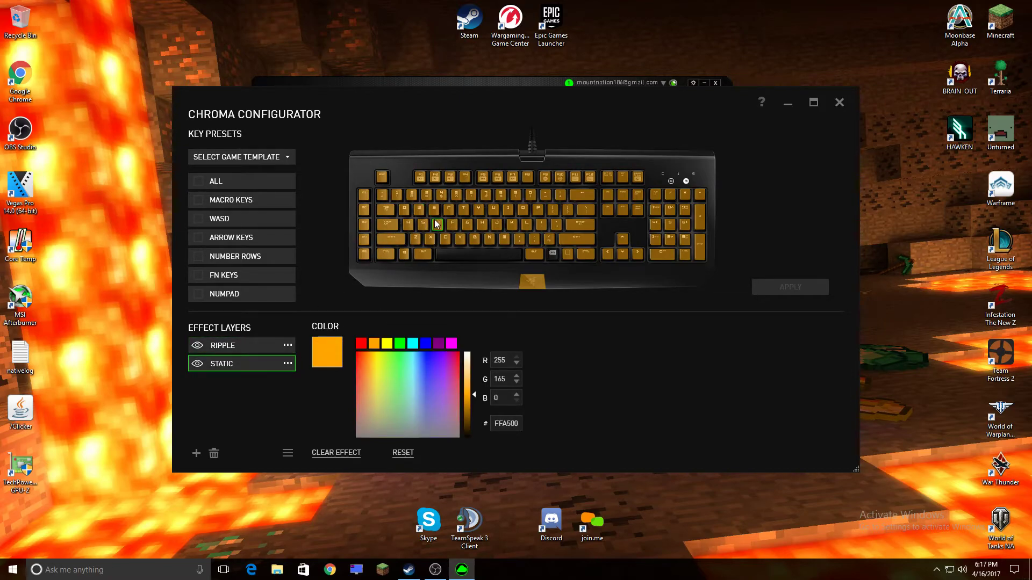
pyautogui.click(199, 181)
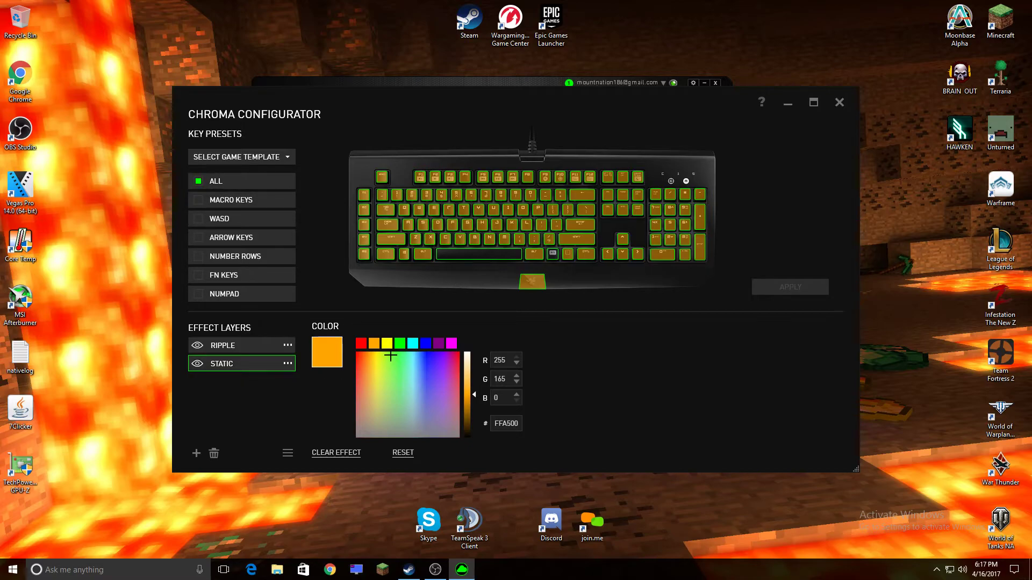
pyautogui.click(376, 349)
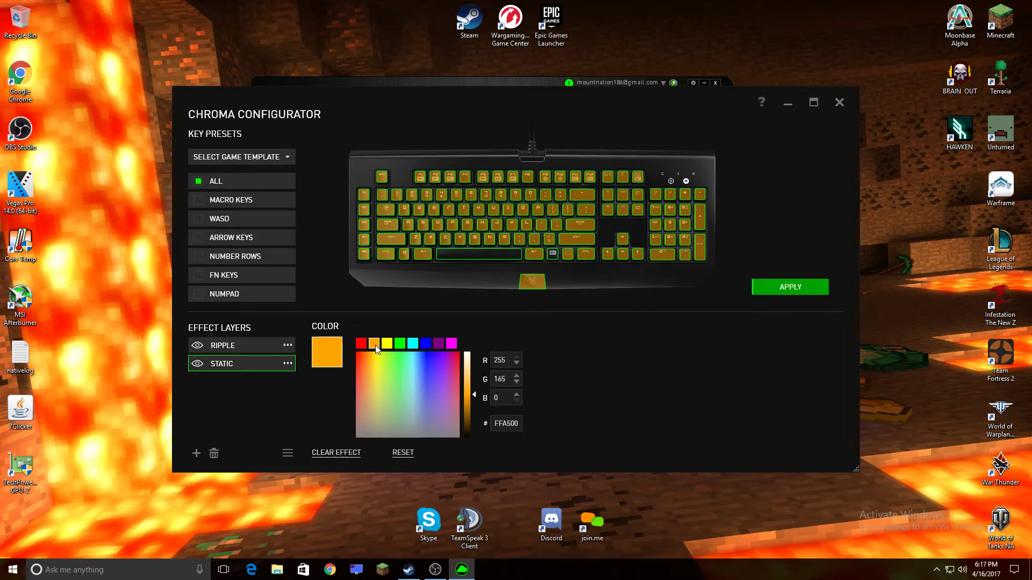
pyautogui.click(808, 282)
pyautogui.click(266, 346)
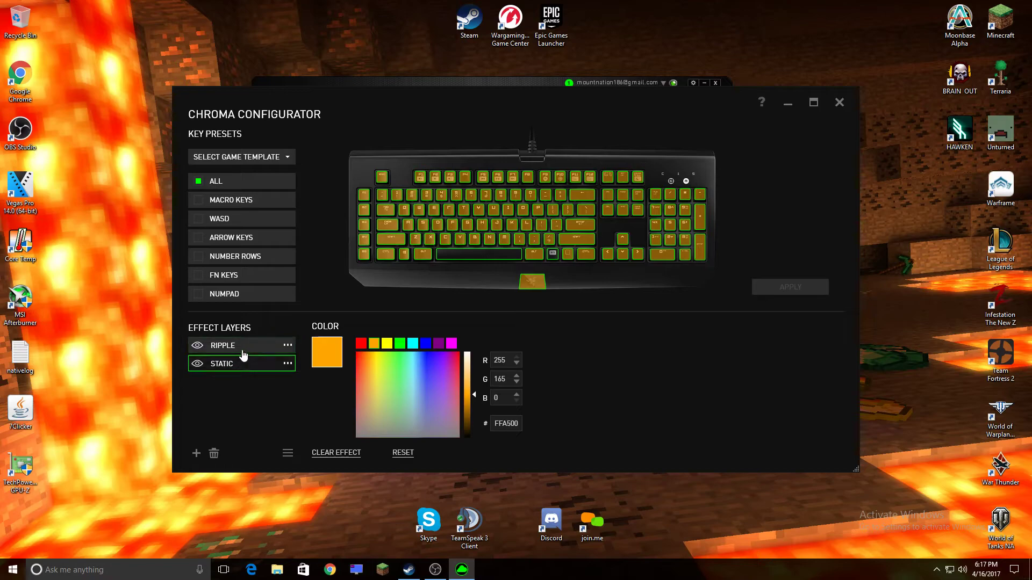
# Keep Ripple above Static, apply, assign Ripple to all keys, and confirm its green stop 00BC00.
pyautogui.moveTo(240, 350)
pyautogui.mouseDown()
pyautogui.moveTo(234, 386)
pyautogui.moveTo(239, 346)
pyautogui.mouseUp()
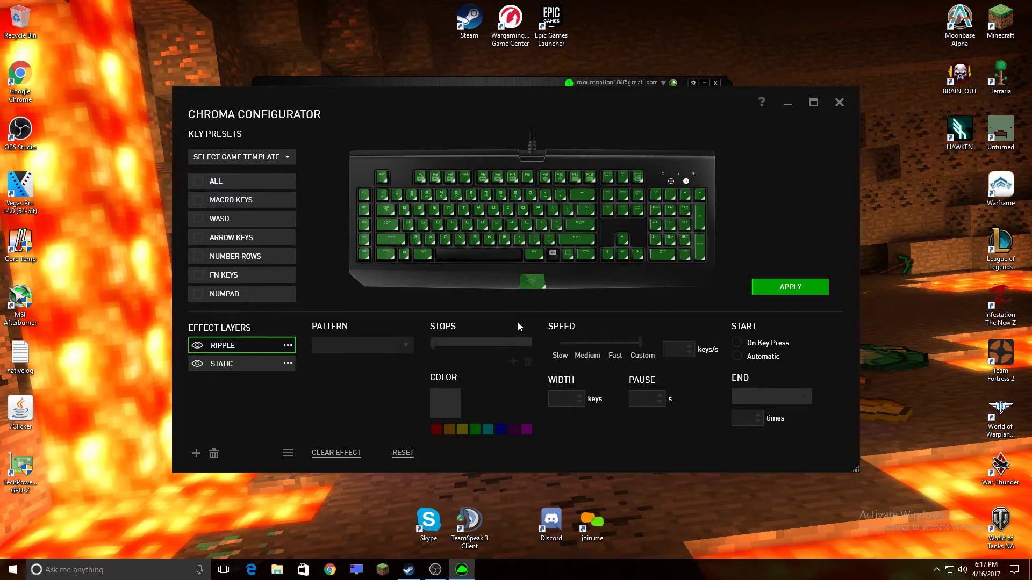
pyautogui.click(782, 287)
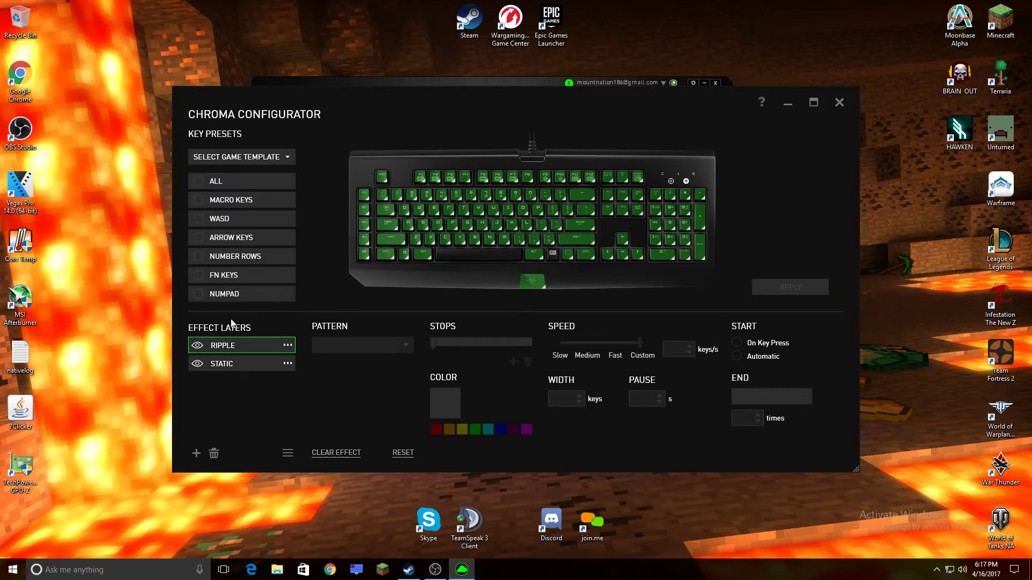
pyautogui.click(224, 177)
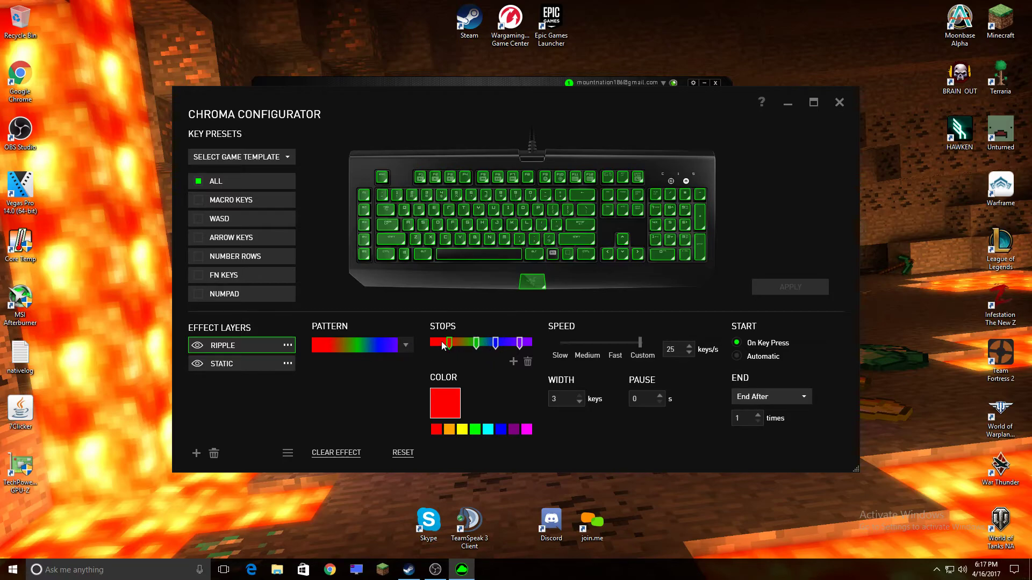
pyautogui.click(477, 343)
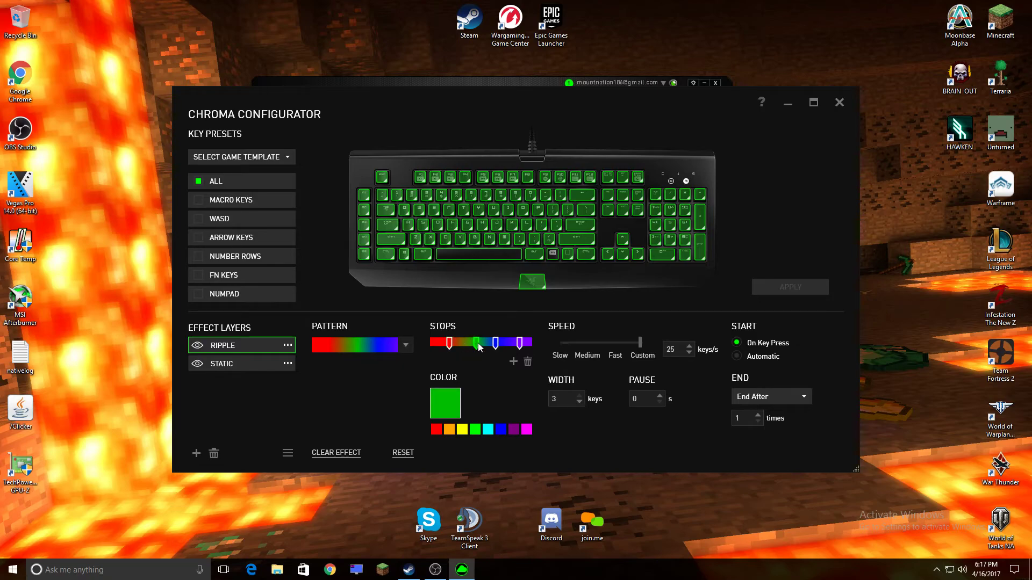
pyautogui.click(442, 404)
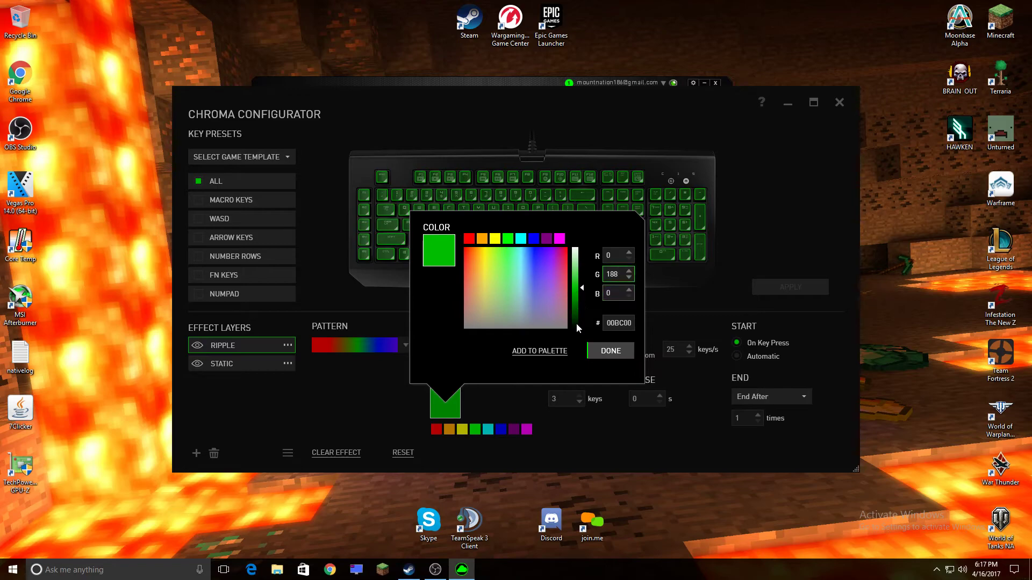
pyautogui.click(598, 353)
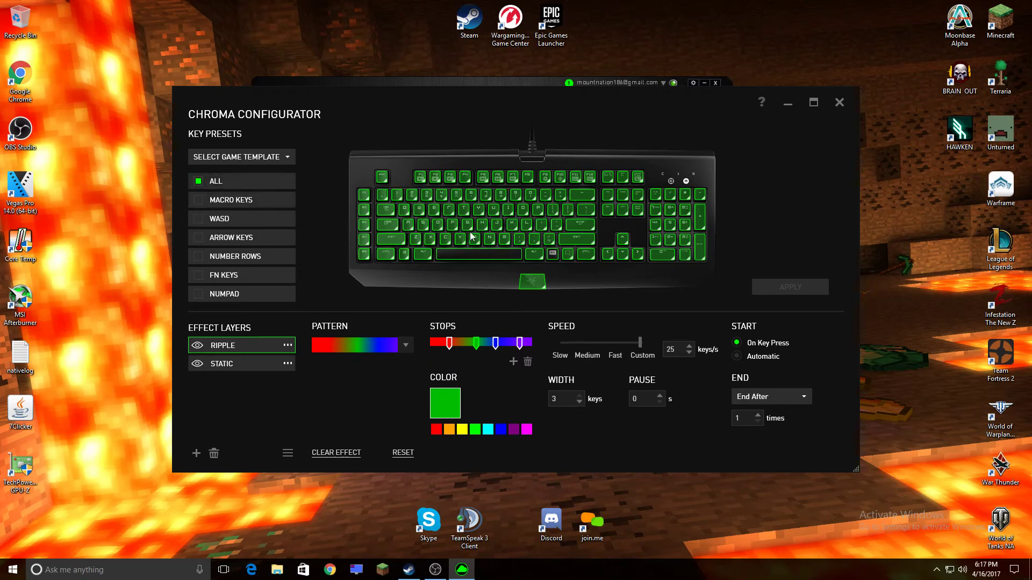
# Move all keys from Ripple to Static, apply, close the configurator and return to the empty Macros page.
pyautogui.click(214, 181)
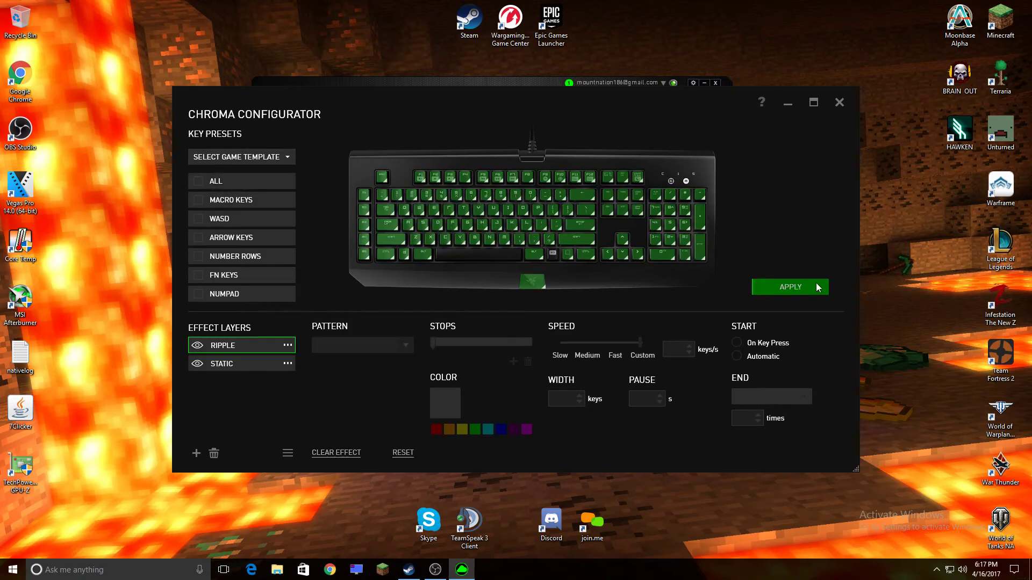
pyautogui.click(279, 363)
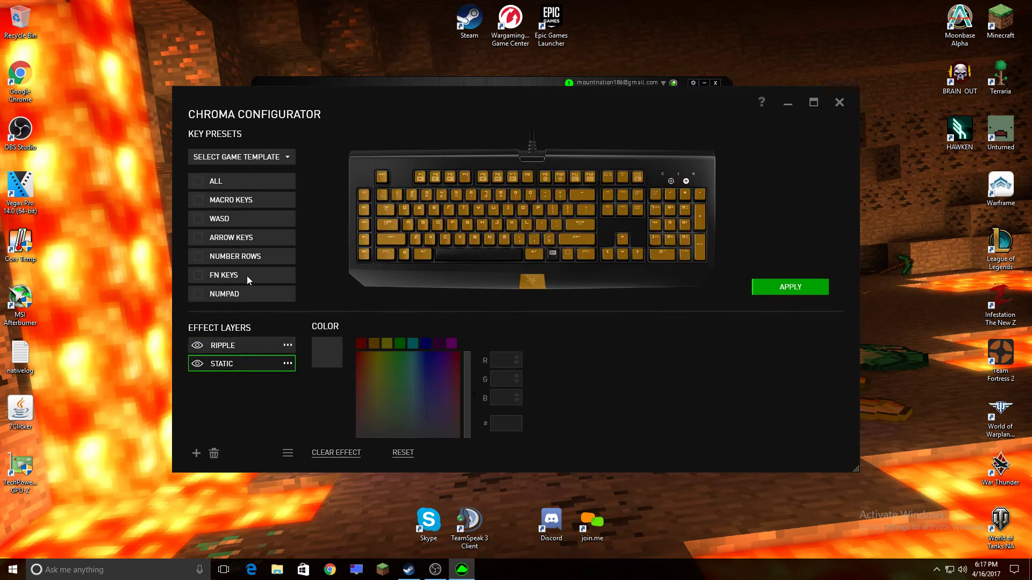
pyautogui.click(234, 181)
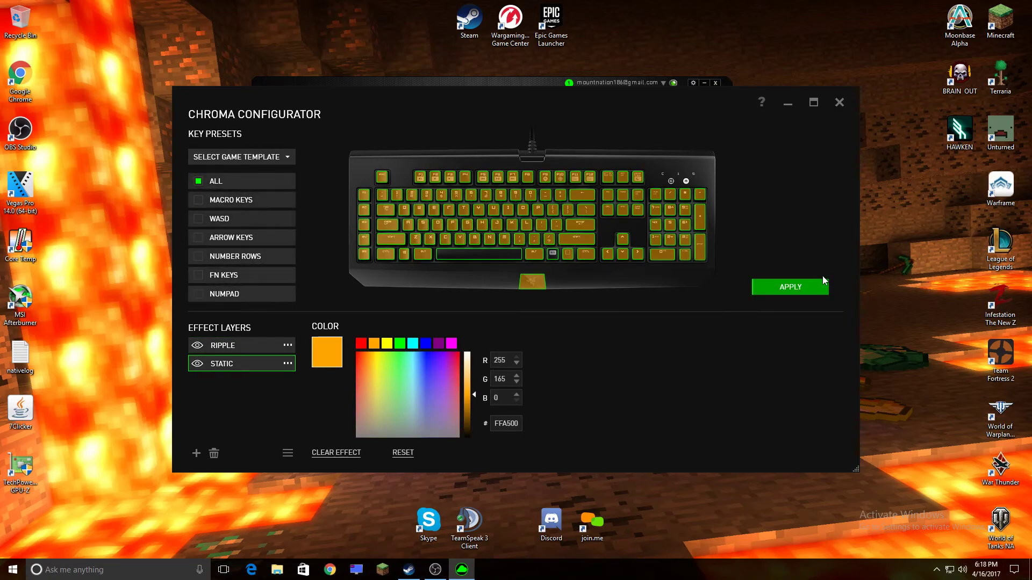
pyautogui.click(796, 290)
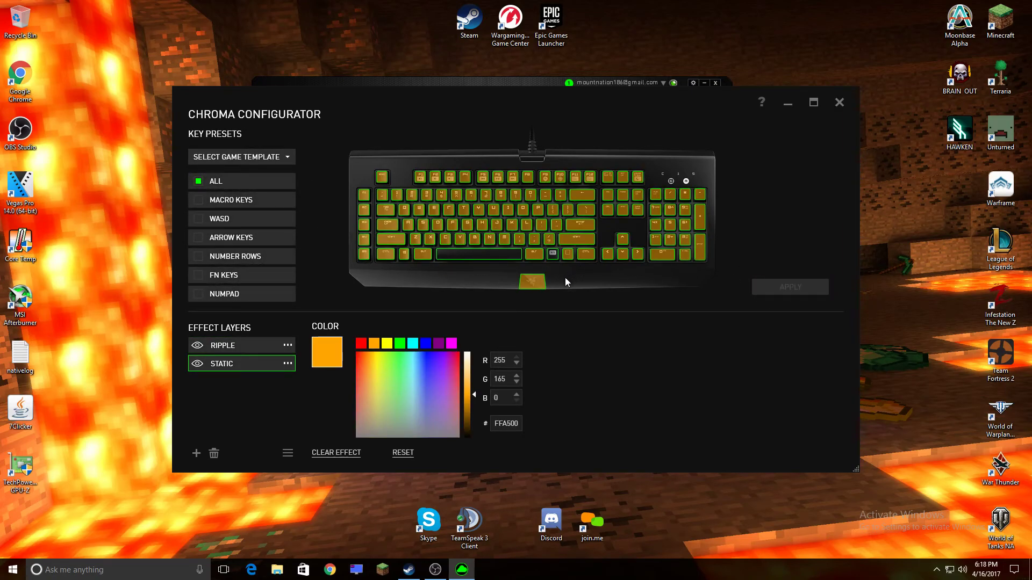
pyautogui.click(839, 104)
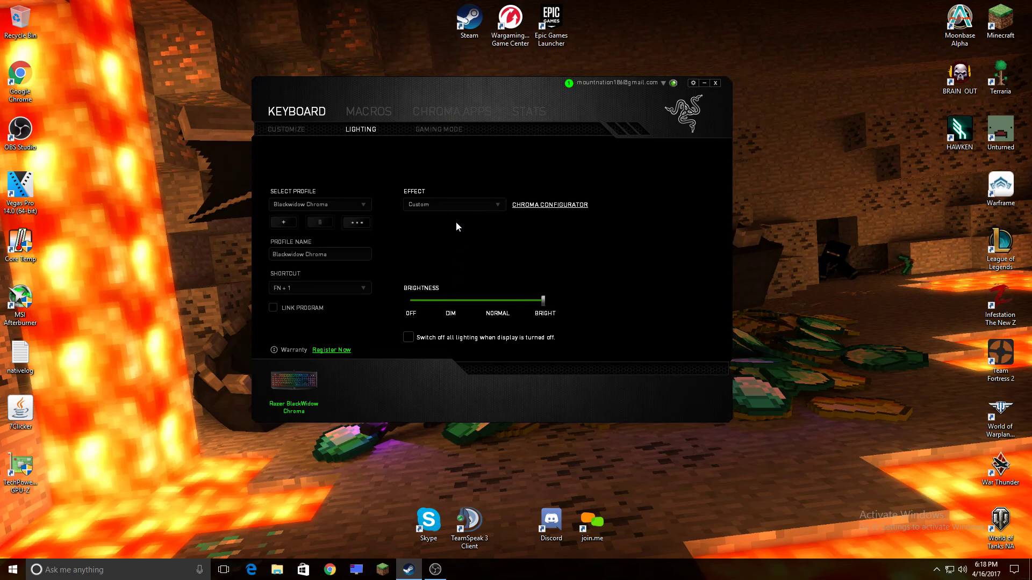
pyautogui.click(372, 109)
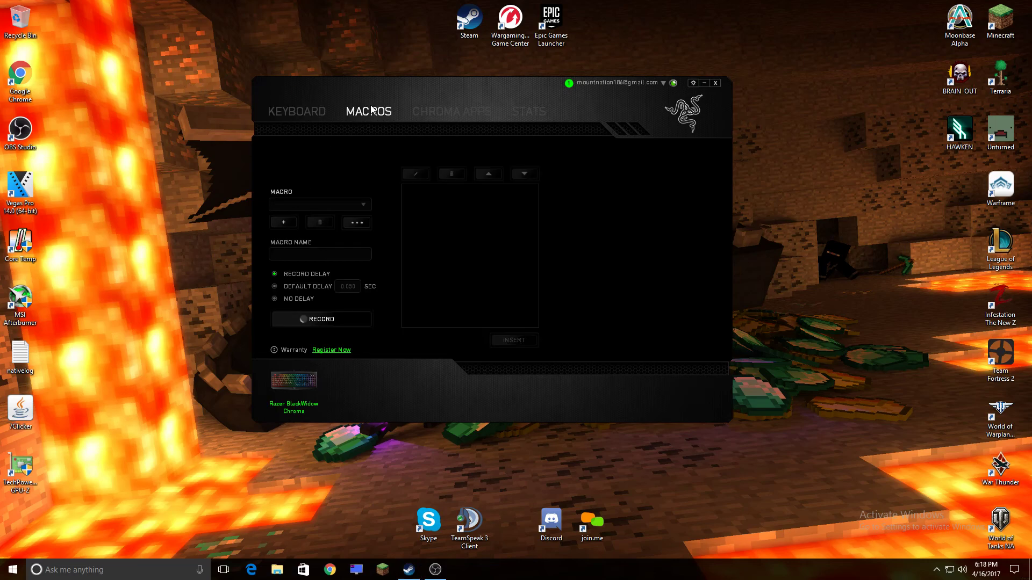